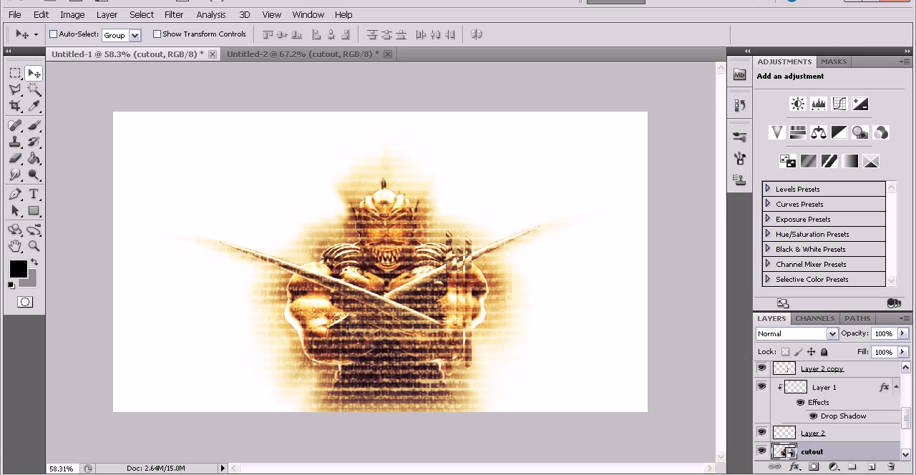
Switch to the Untitled-2 document and make the cutout layer active, comparing briefly with the finished example in Untitled-1.
click(334, 58)
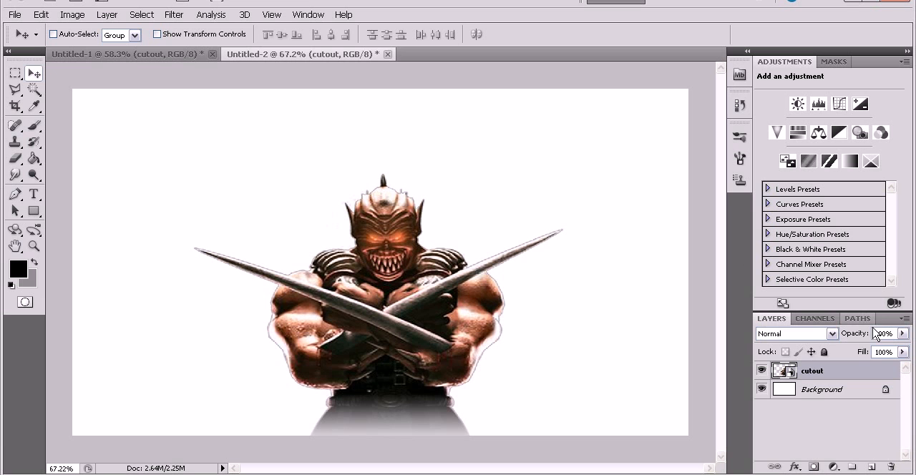
click(852, 369)
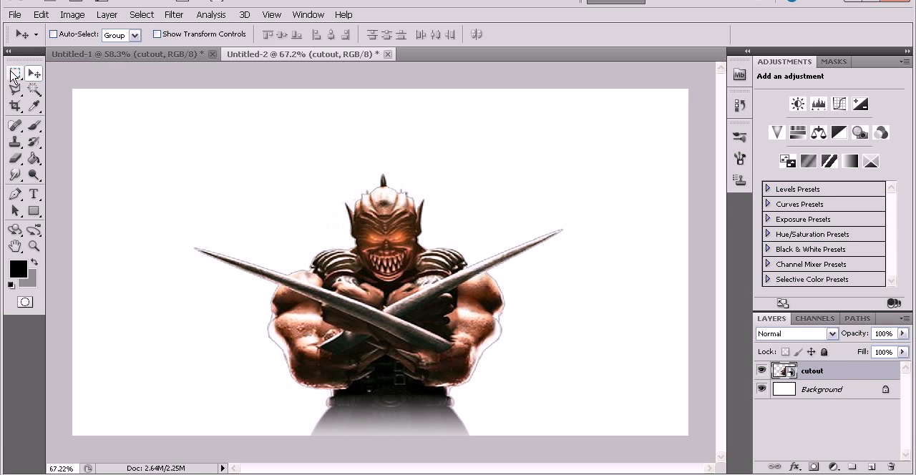
click(127, 54)
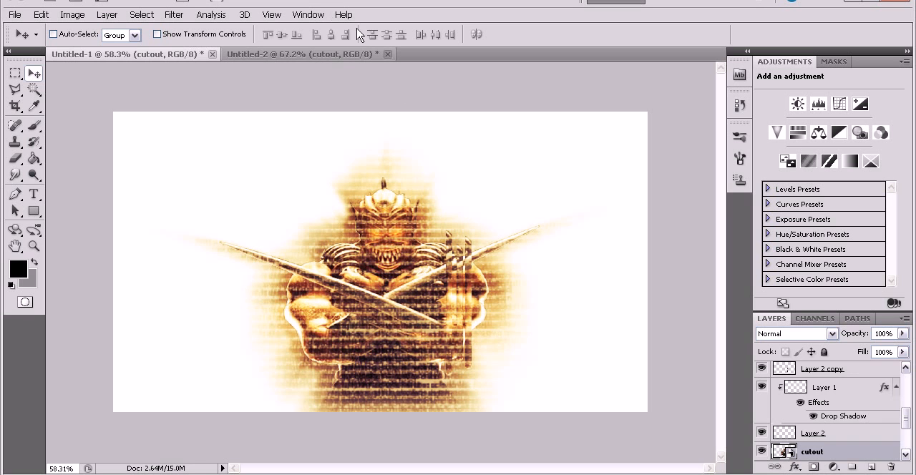
click(325, 53)
Select a thin vertical strip through the warrior's torso with the Rectangular Marquee and copy it from the cutout layer to a new layer.
click(13, 76)
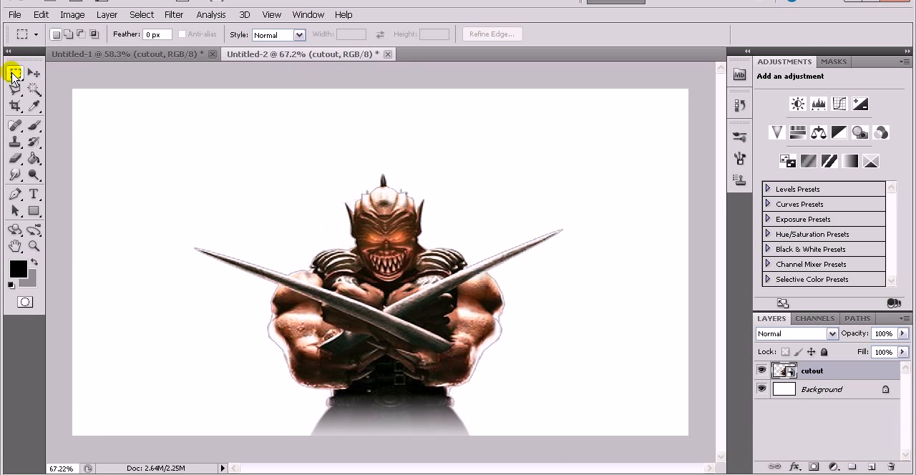
scroll(535, 390, up, 4)
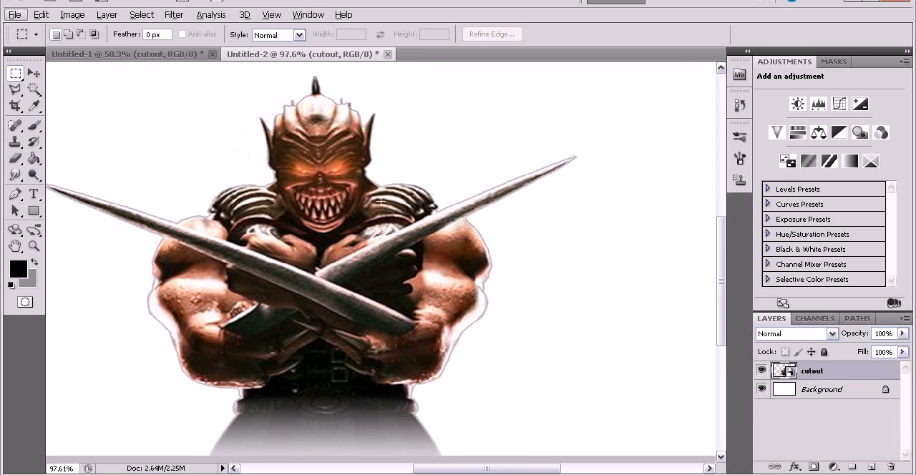
drag(381, 184, 389, 388)
scroll(416, 357, down, 2)
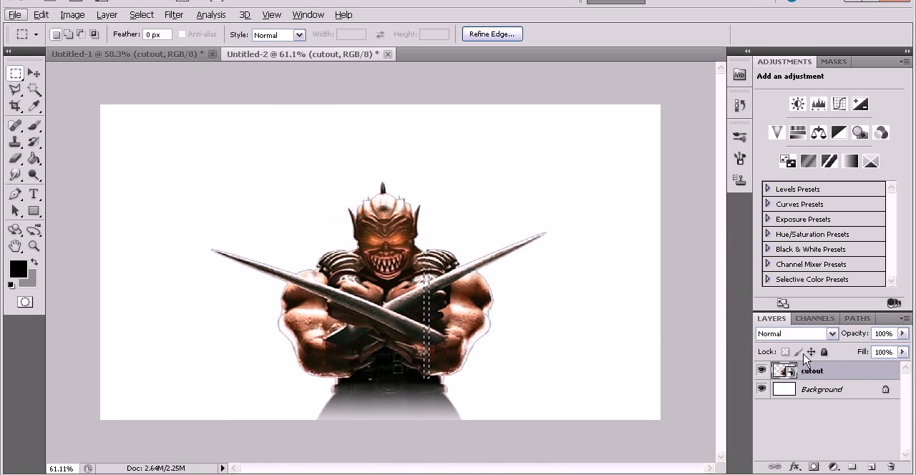
click(846, 367)
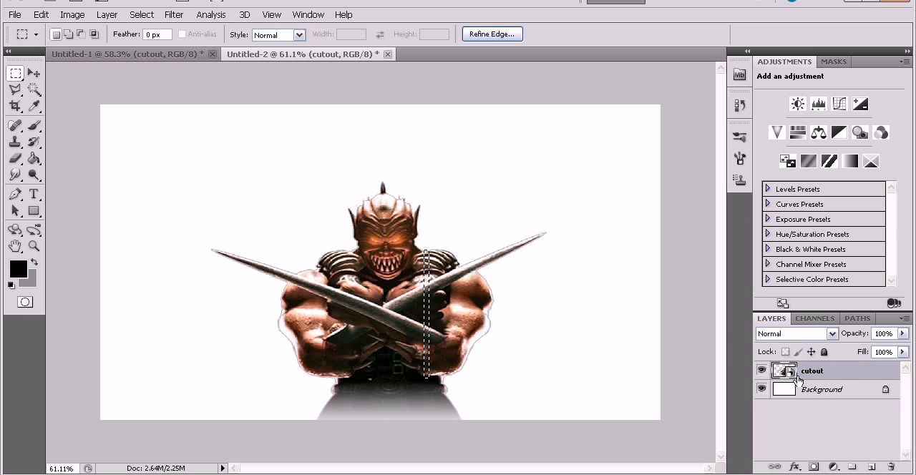
right_click(427, 356)
click(462, 231)
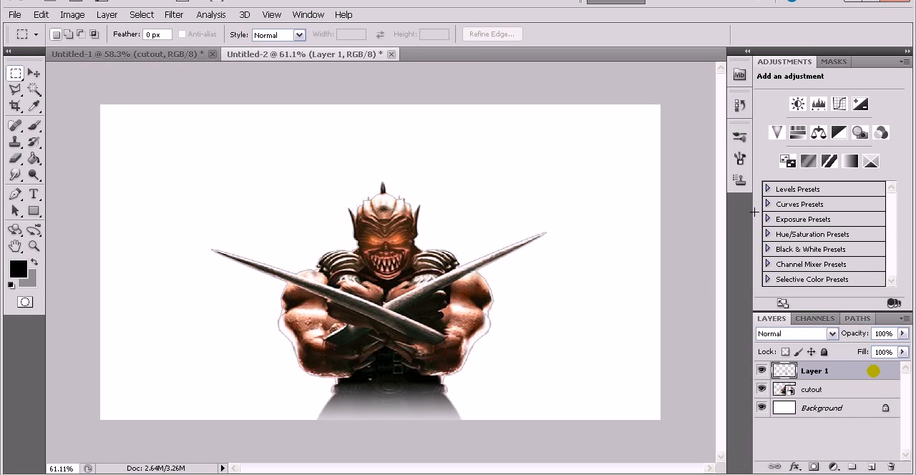
Stretch the copied strip to about 126.6% height and move it right, over the inner edge of the warrior's arm.
key(ctrl+t)
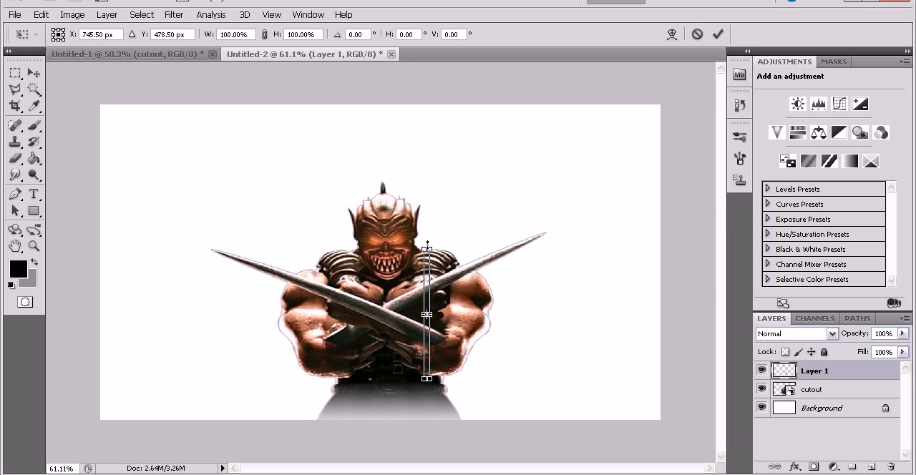
drag(427, 244, 430, 226)
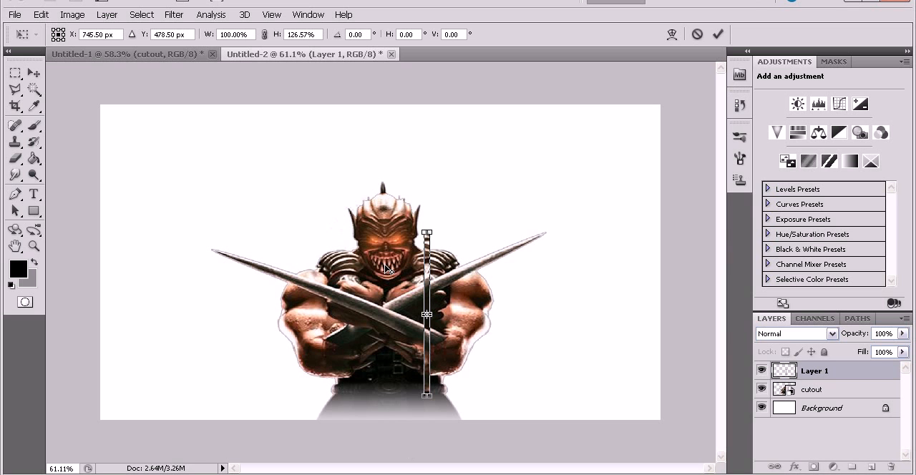
click(34, 73)
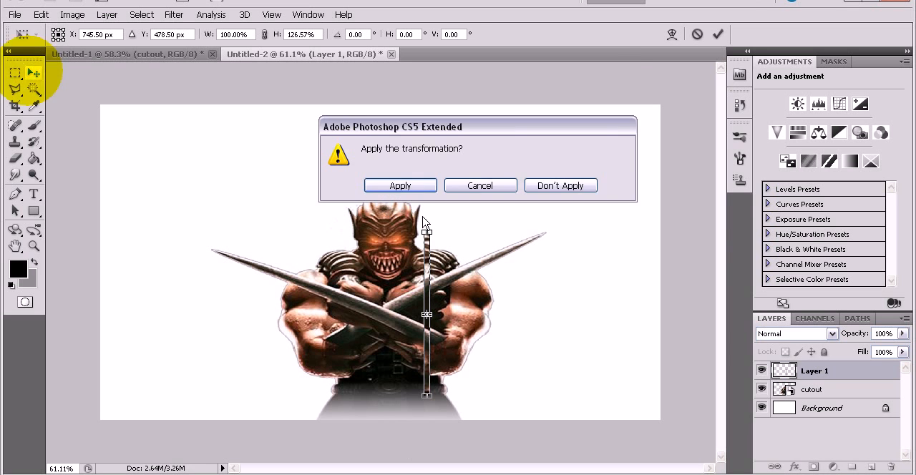
click(413, 184)
drag(438, 285, 450, 280)
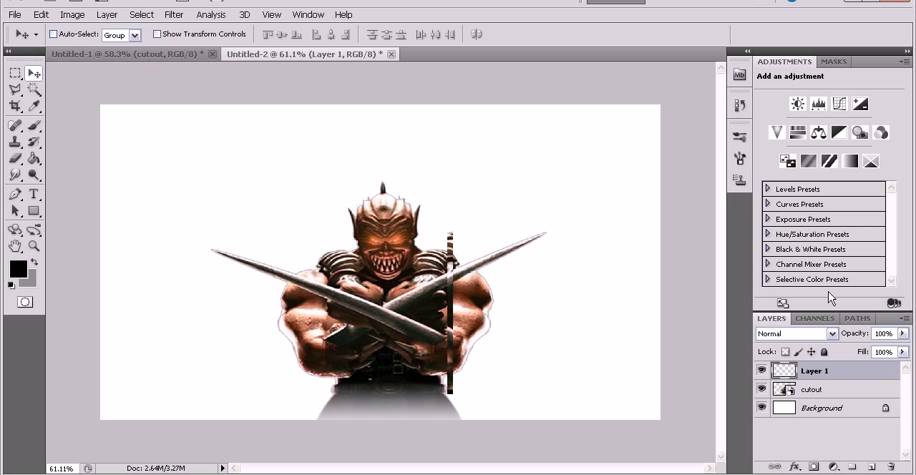
Add a drop shadow to the strip on Layer 1 with a distance of 0 px and a size of 8 px.
double_click(880, 370)
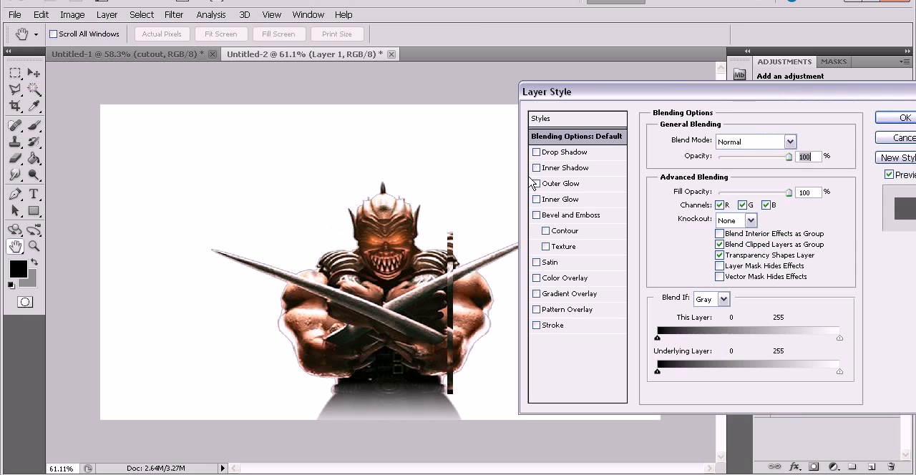
click(537, 152)
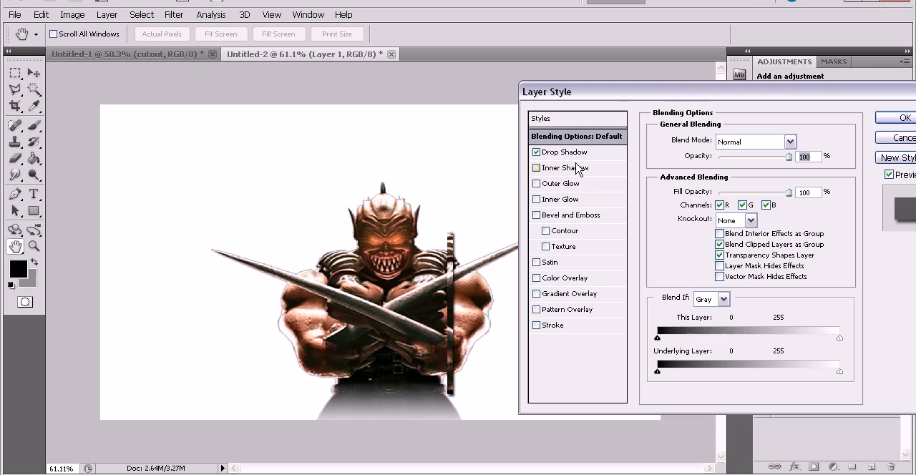
click(569, 153)
drag(711, 201, 706, 200)
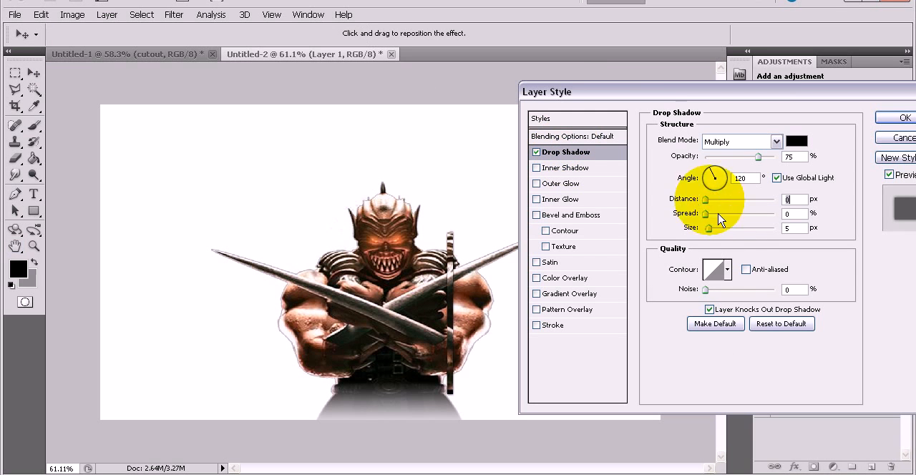
text(0)
double_click(793, 228)
key(Up)
key(Up)
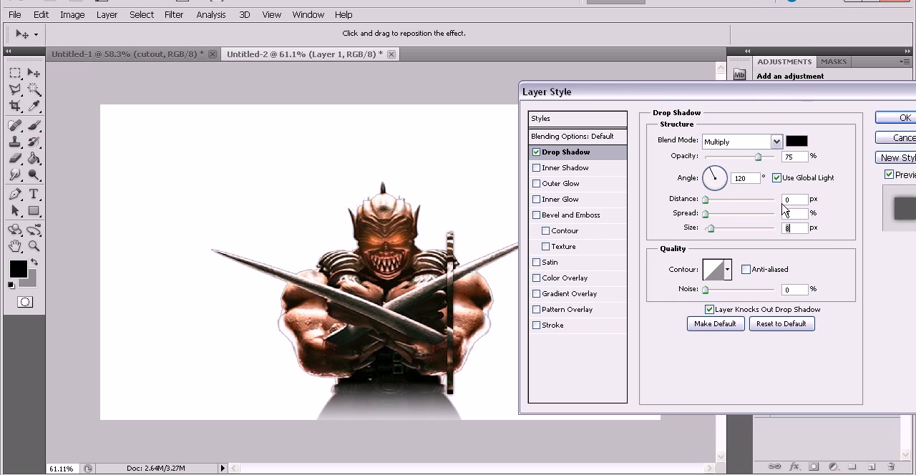
key(F1)
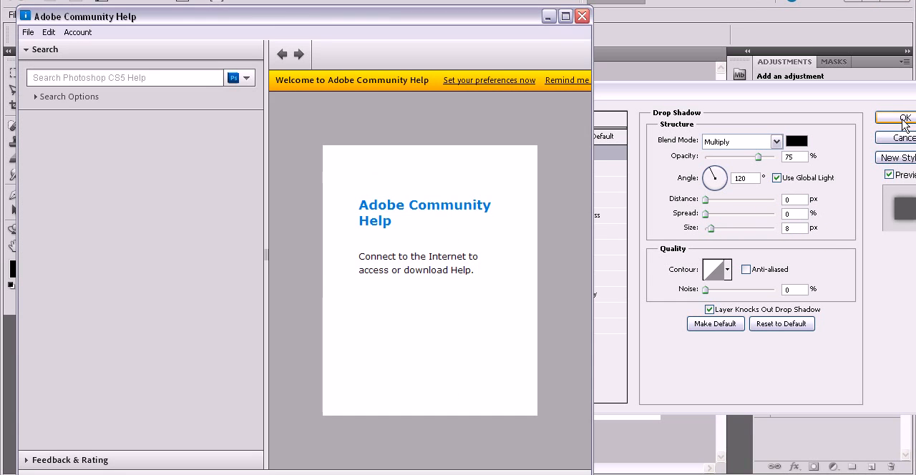
click(904, 122)
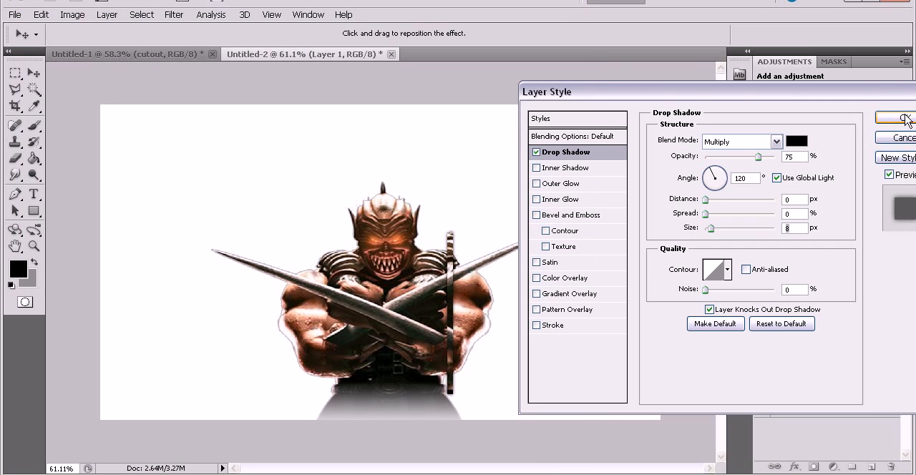
click(905, 118)
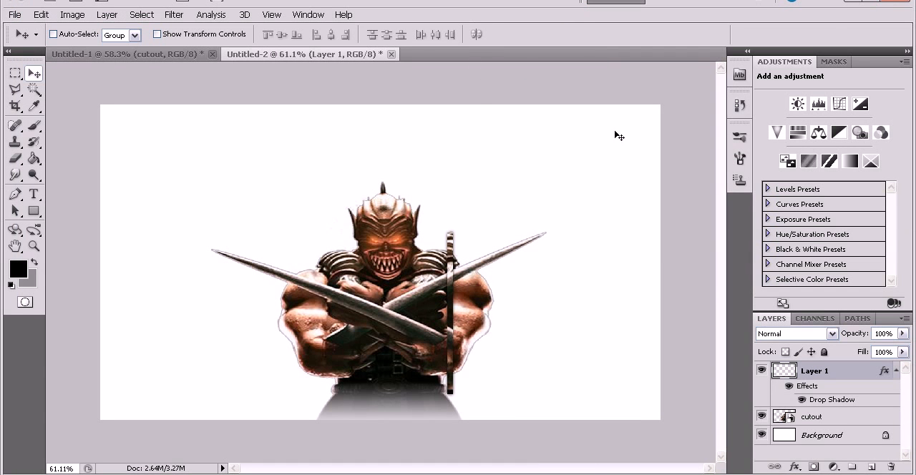
Lower the opacity of Layer 1 to 76%.
click(902, 334)
drag(903, 350, 886, 354)
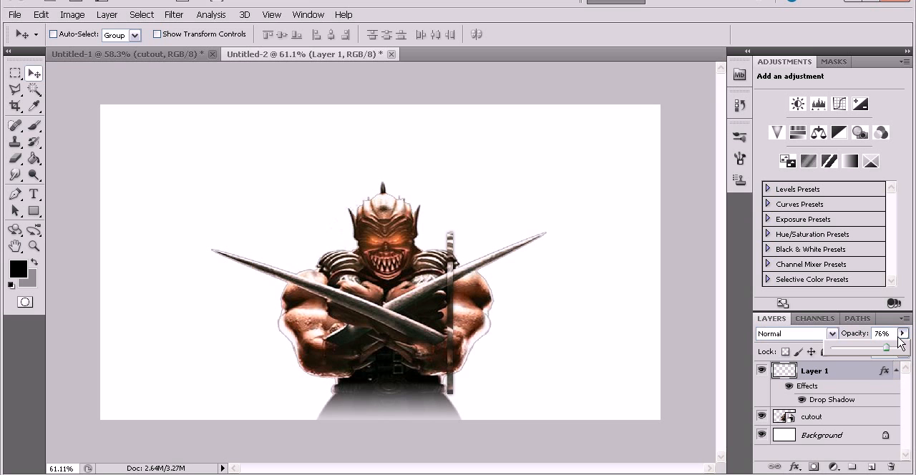
click(861, 371)
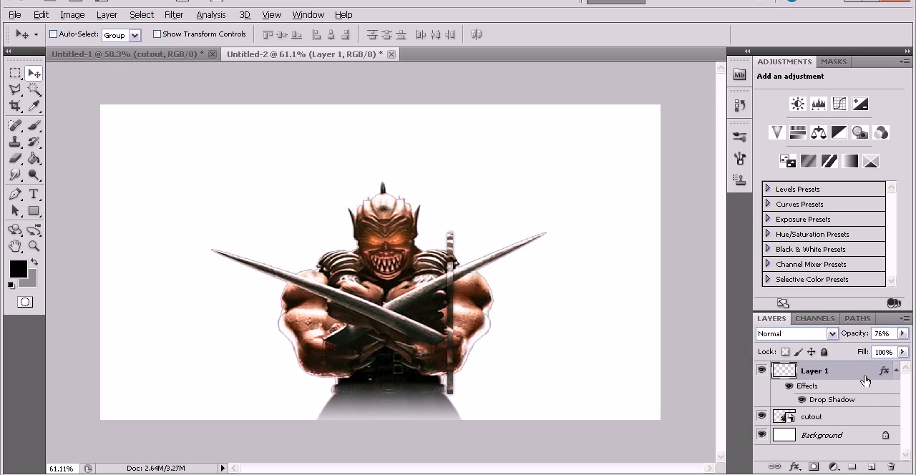
Duplicate the strip layer, nudge the copy just to the right of the original and shorten it vertically.
key(ctrl+j)
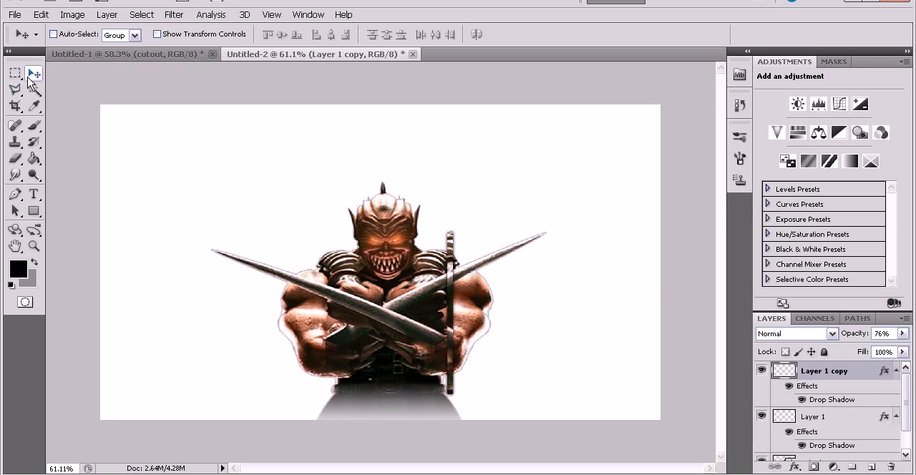
key(Right)
key(Right)
key(Right)
key(Right)
key(Right)
key(Right)
key(Right)
key(Right)
key(Right)
key(Right)
key(Right)
key(Right)
key(Right)
key(Right)
key(Right)
key(Right)
key(Right)
key(Right)
key(Right)
key(Right)
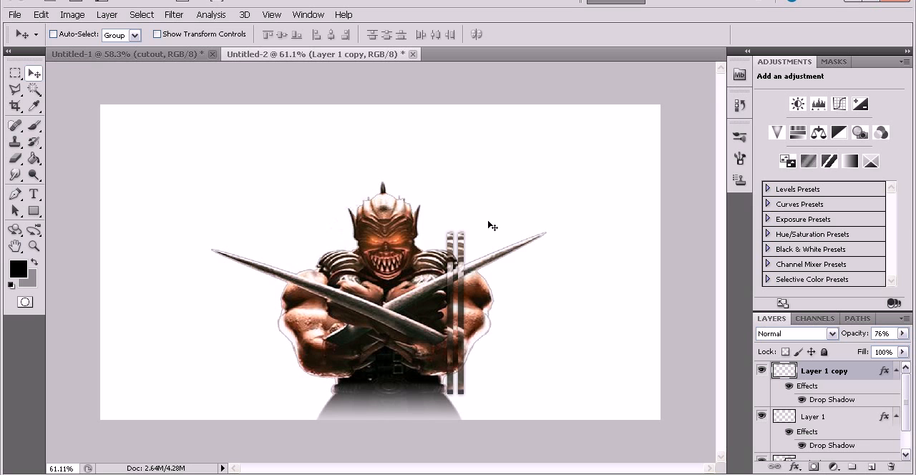
key(ctrl+t)
drag(460, 230, 460, 243)
key(Return)
Duplicate the shortened strip, nudge the new copy to its right and stretch it to about 117.7% height.
click(873, 370)
key(ctrl+j)
key(Right)
key(Right)
key(Right)
key(Right)
key(Right)
key(Right)
key(Right)
key(Right)
key(Right)
key(Right)
key(Right)
key(Right)
key(Right)
key(Right)
key(Right)
key(Right)
key(Right)
key(Right)
key(Right)
key(Right)
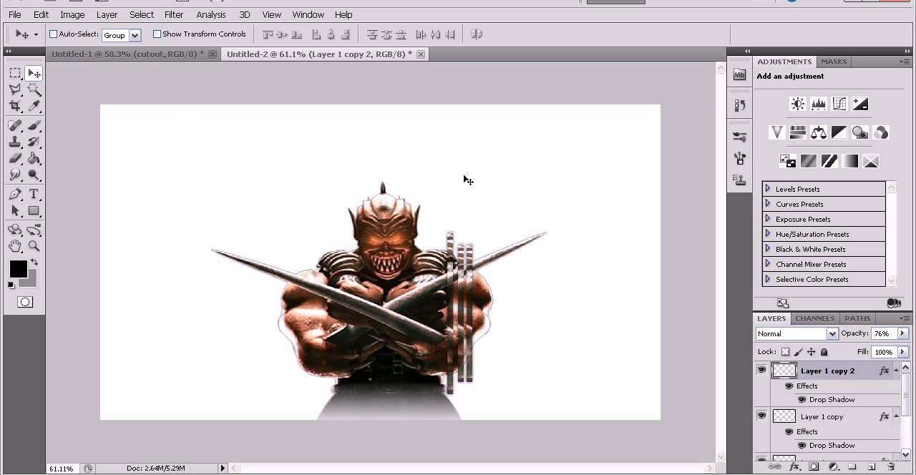
key(ctrl+t)
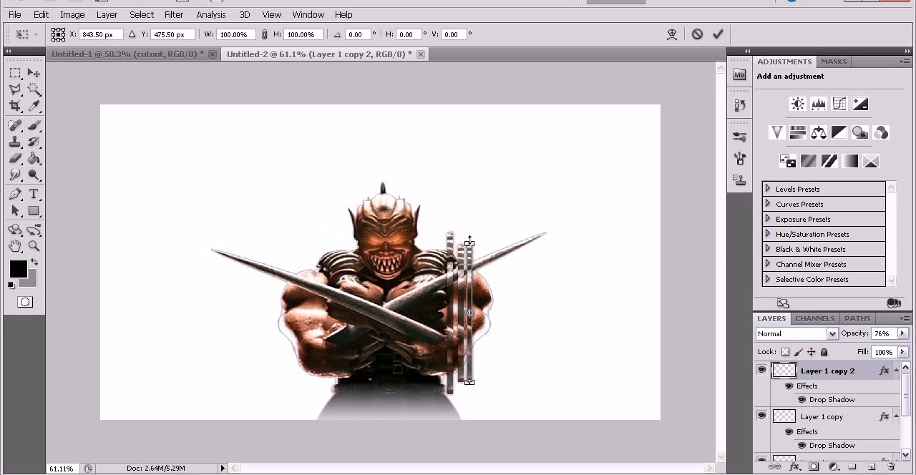
drag(470, 235, 470, 232)
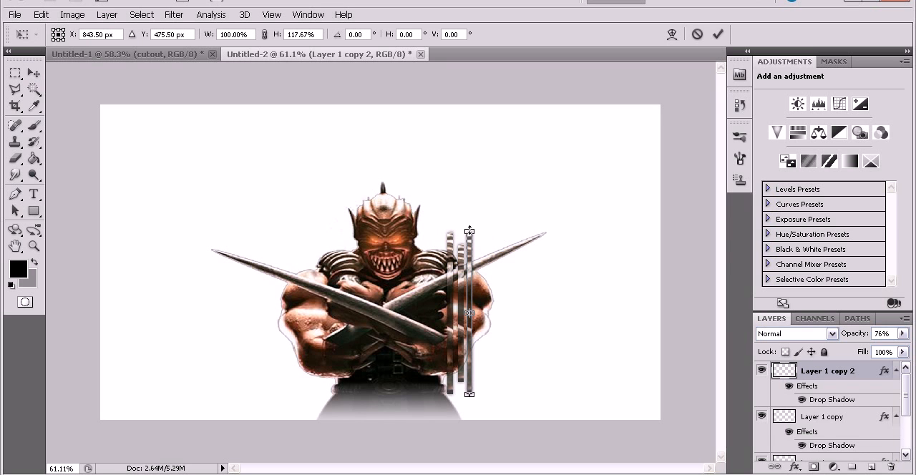
key(Return)
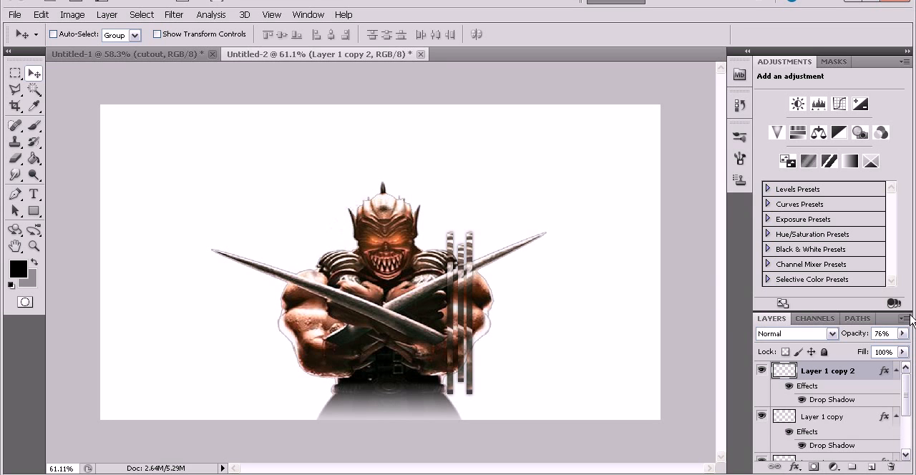
Add a Gradient Map adjustment layer above the strips and set its gradient's starting color stop to magenta (#bb339d).
click(834, 467)
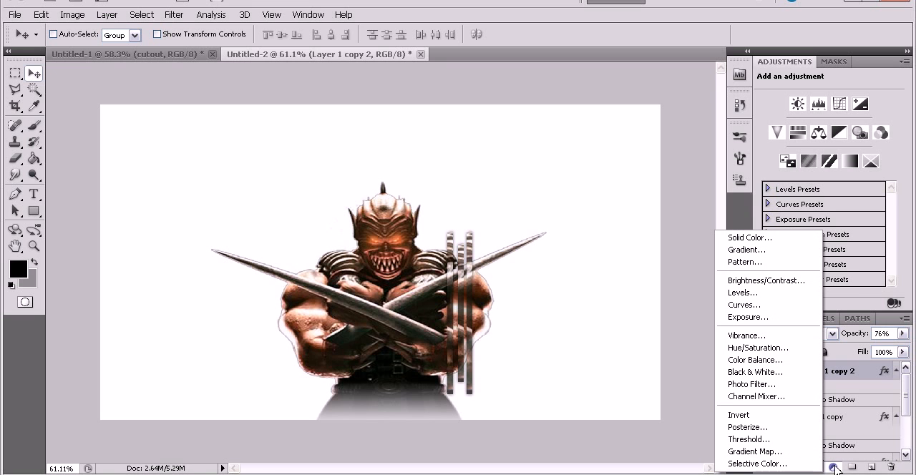
click(794, 453)
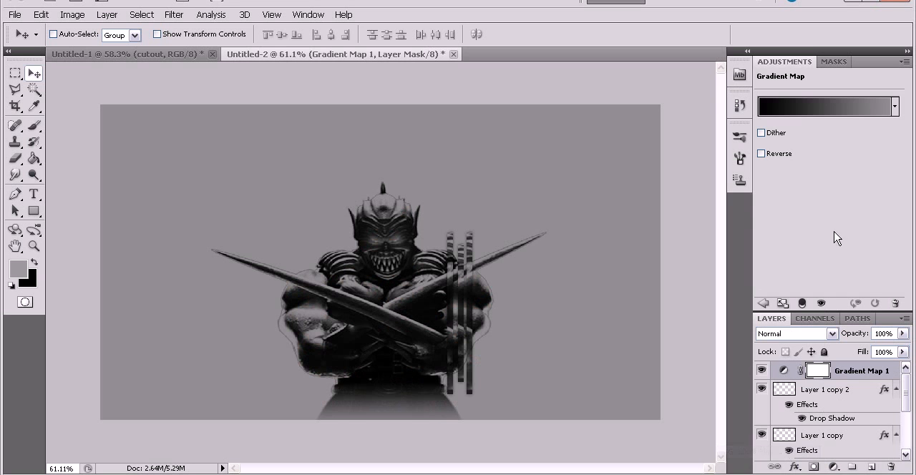
click(820, 108)
double_click(326, 277)
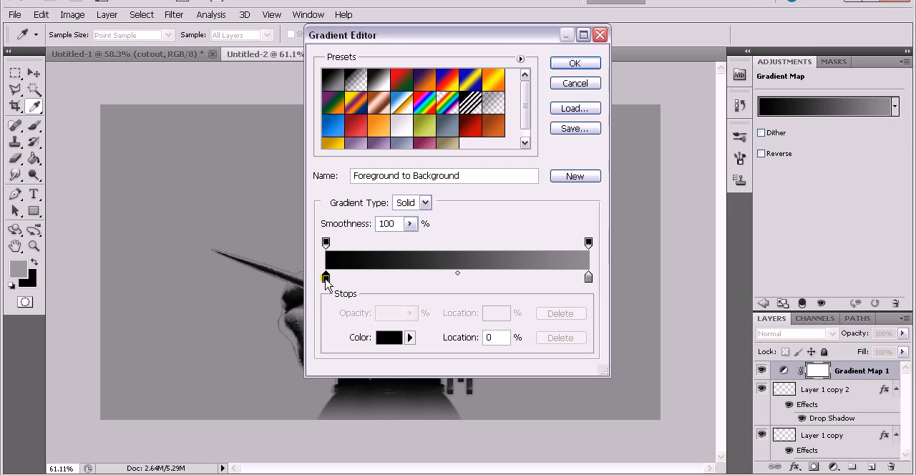
click(749, 128)
click(684, 153)
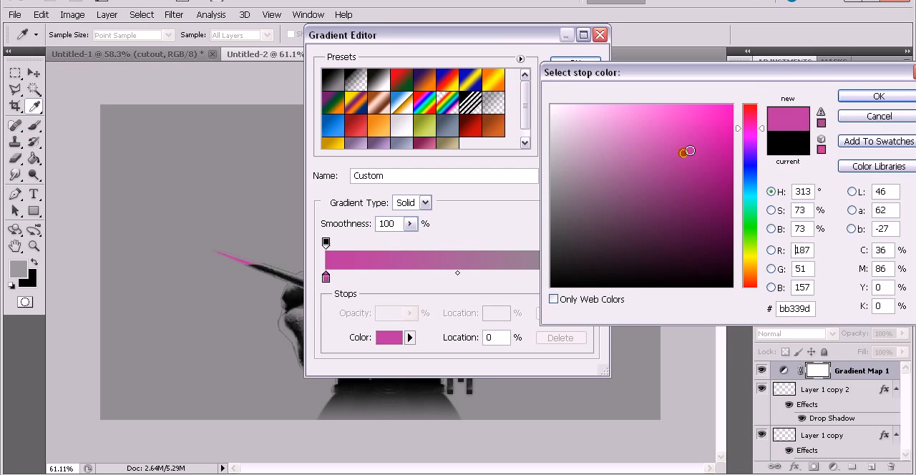
click(852, 100)
Set the gradient's ending color stop to yellow (#fff000) and accept the edited gradient.
double_click(585, 277)
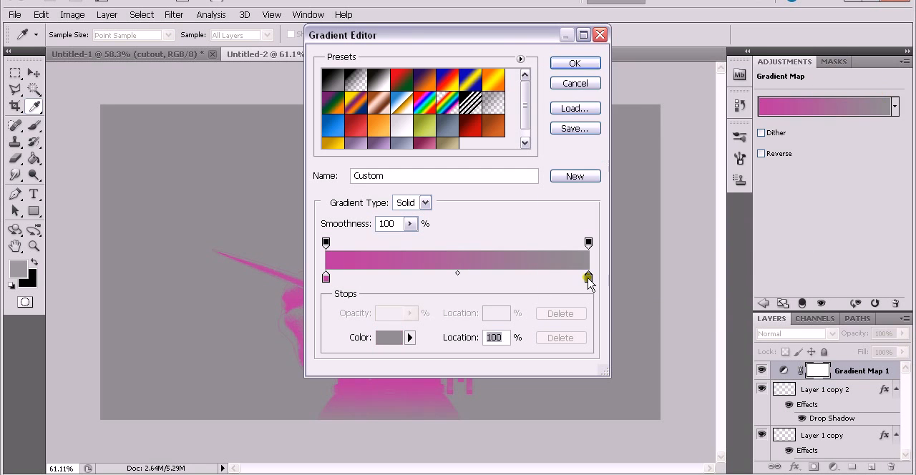
click(752, 259)
click(732, 106)
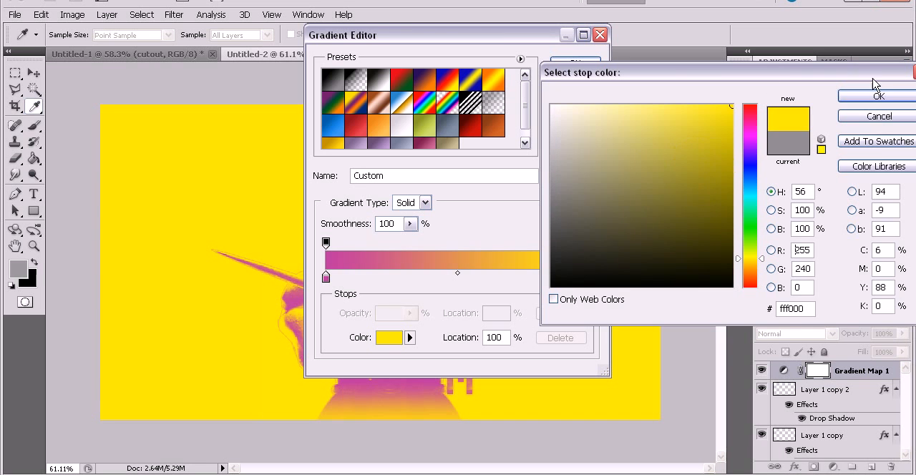
click(869, 97)
click(575, 63)
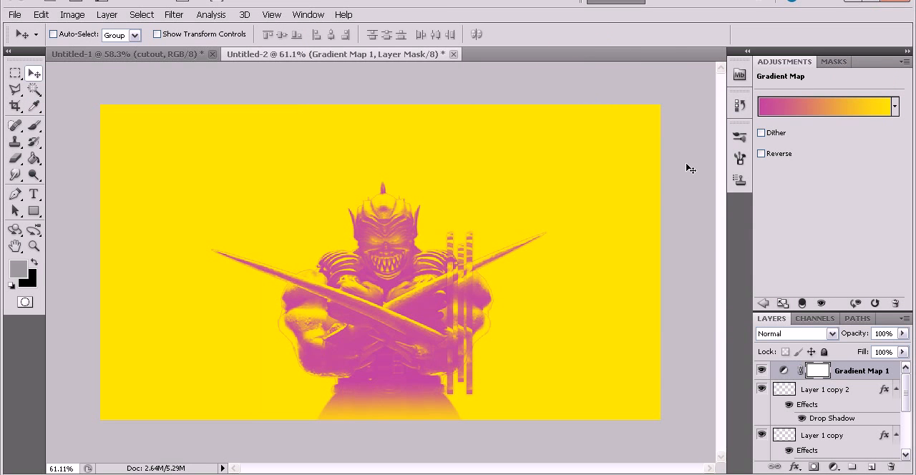
Set the Gradient Map layer's blend mode to Overlay and its opacity to 75%.
click(831, 334)
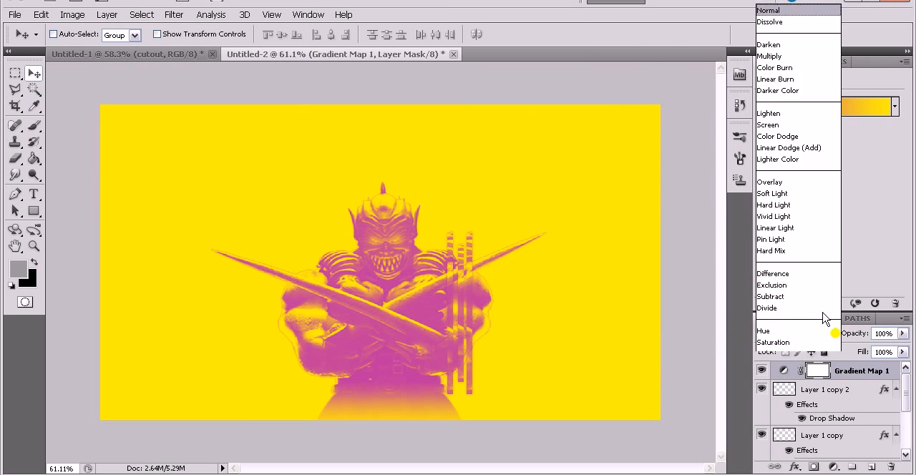
click(770, 162)
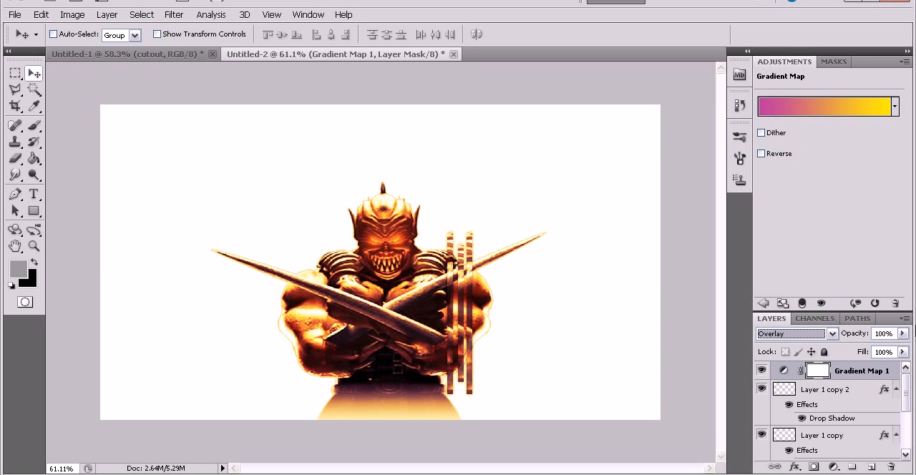
drag(903, 333, 886, 350)
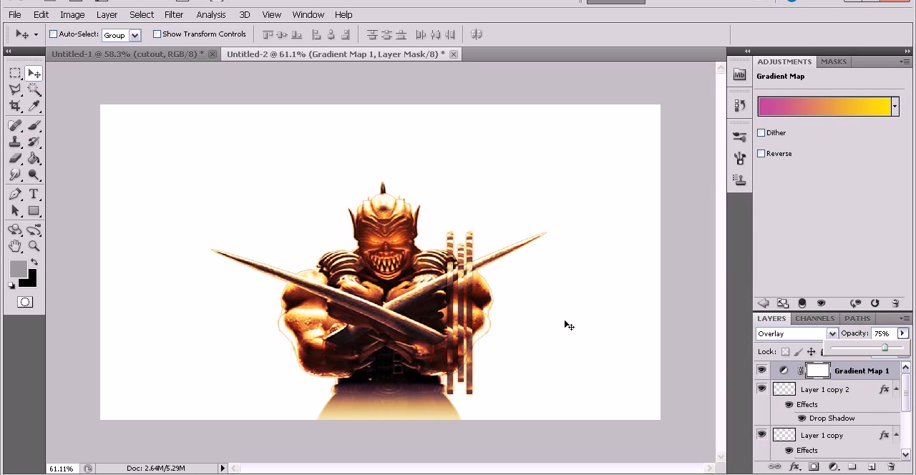
click(873, 375)
Duplicate the cutout layer and keep the copy selected directly beneath the original.
scroll(861, 375, down, 5)
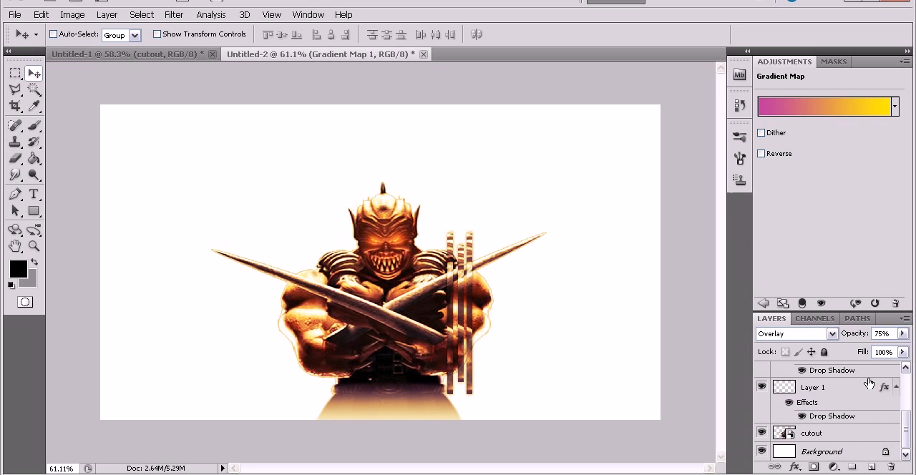
click(843, 431)
alt+drag(844, 431, 843, 438)
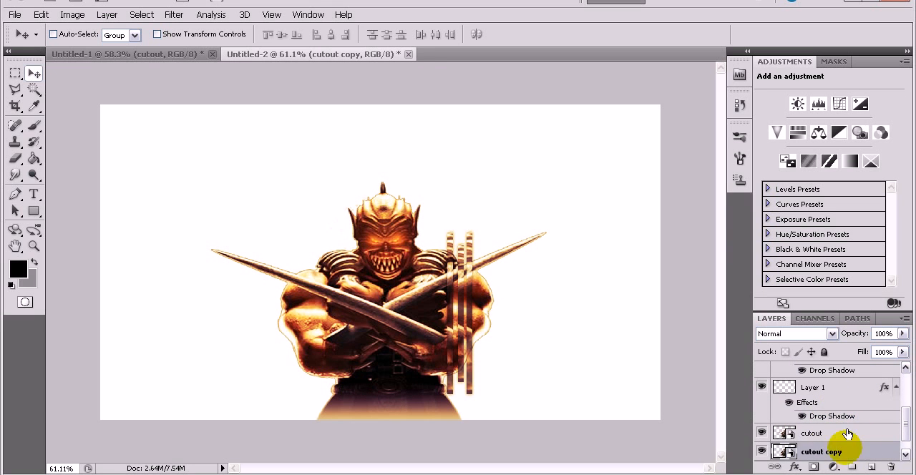
click(852, 450)
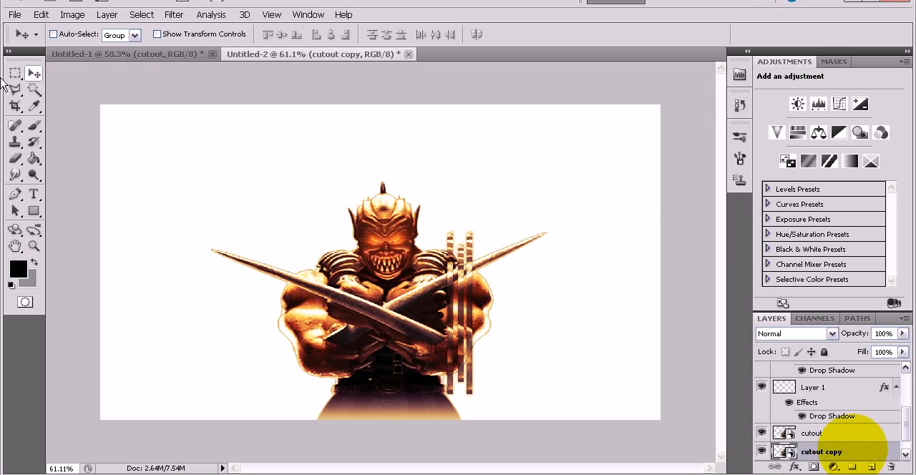
click(854, 456)
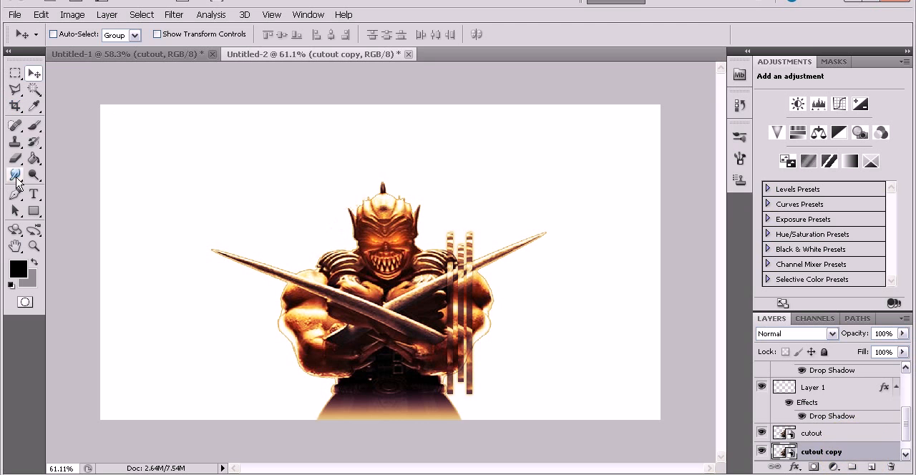
Choose the Smudge tool with a rough-edged 17 px brush tip.
click(16, 175)
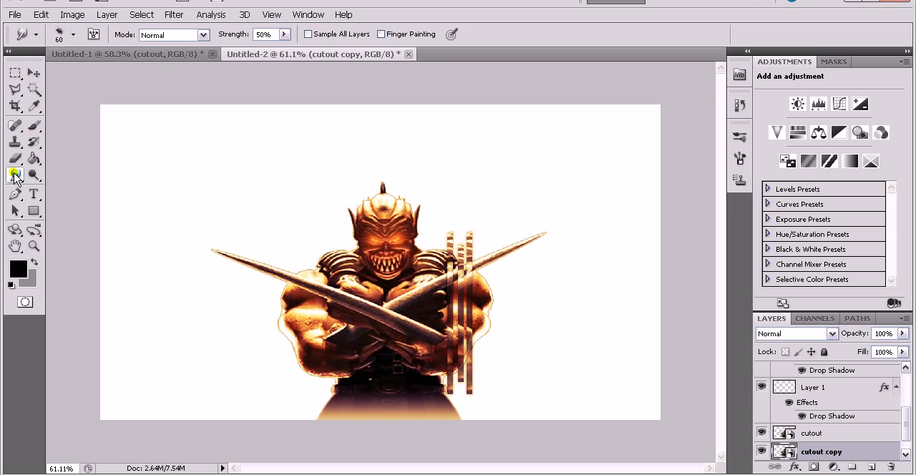
click(74, 35)
scroll(150, 158, up, 8)
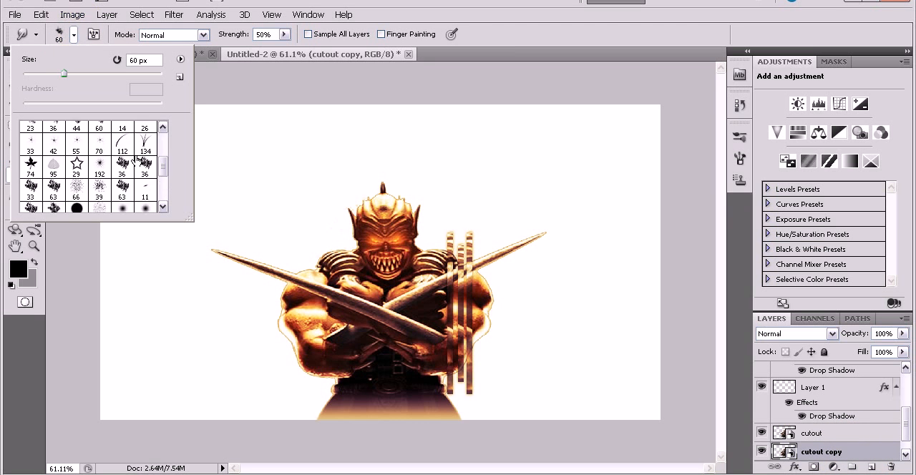
scroll(150, 169, down, 1)
click(145, 176)
Enable Scattering at 179% and Shape Dynamics with 37% angle jitter for the smudge brush.
click(93, 34)
click(93, 34)
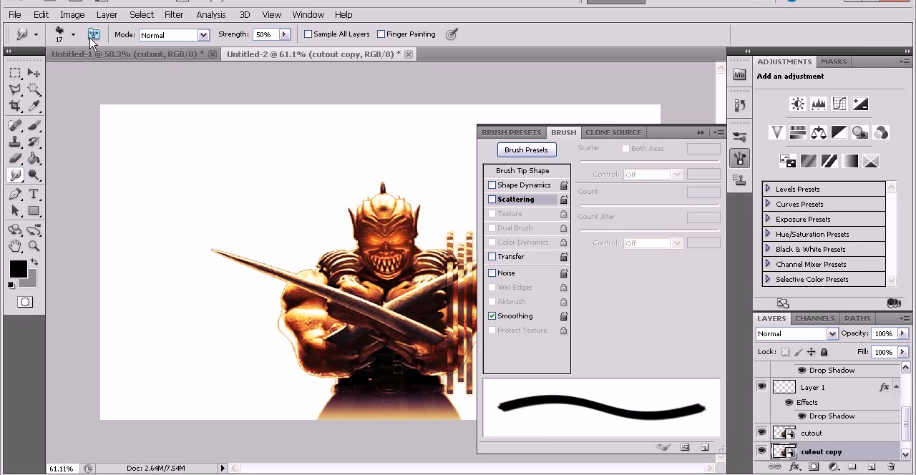
click(509, 200)
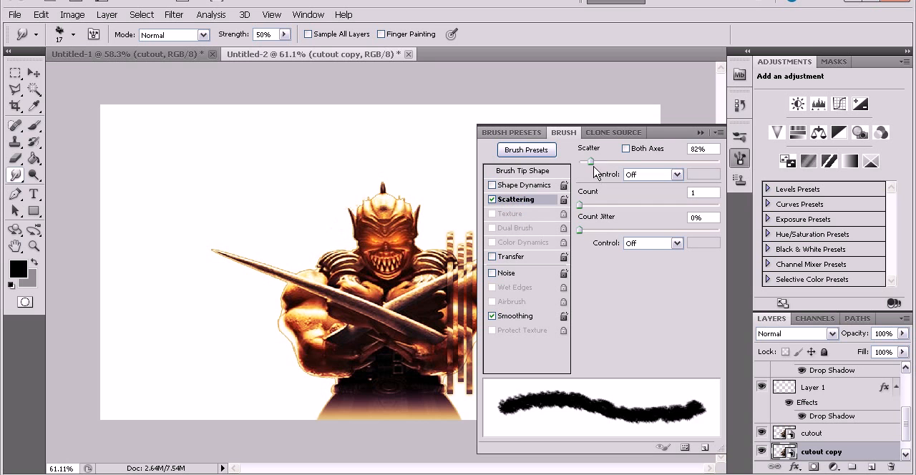
mouse_move(591, 163)
mouse_down()
mouse_move(581, 164)
mouse_move(604, 164)
mouse_up()
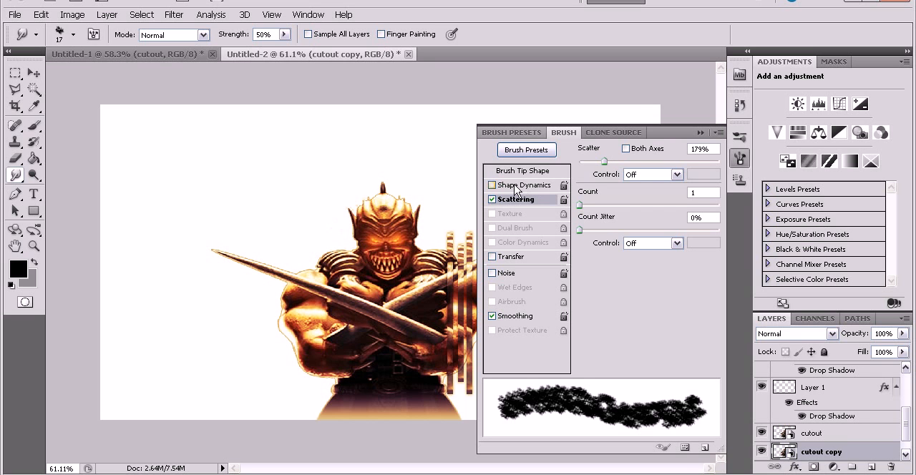
click(492, 185)
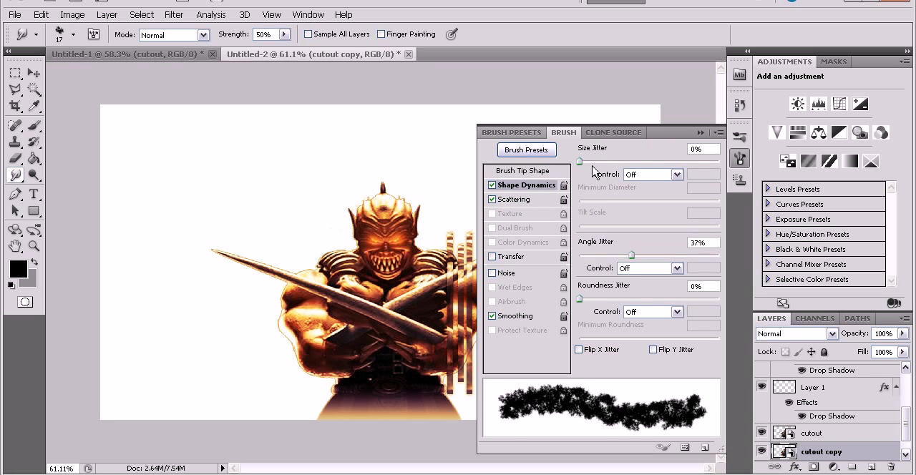
click(629, 256)
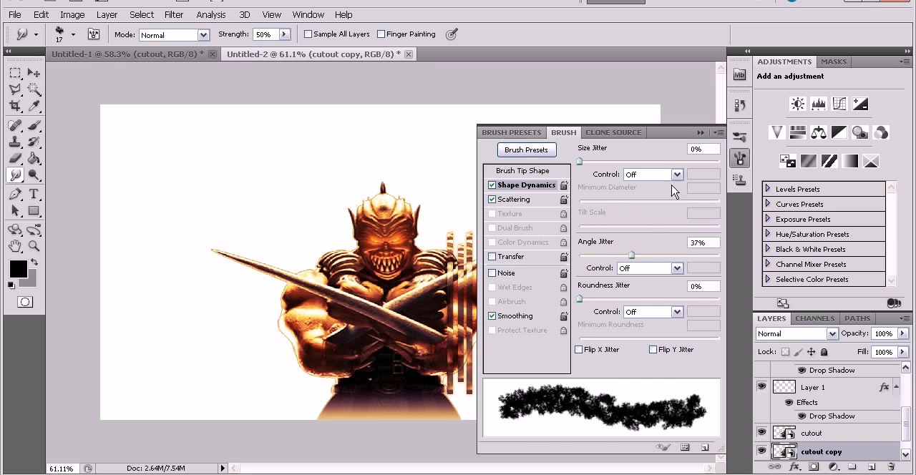
click(700, 132)
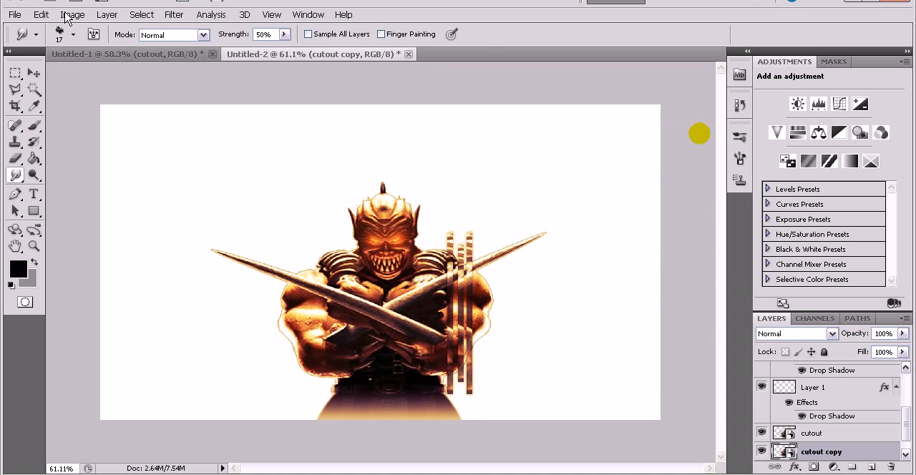
Rasterize the cutout copy and smudge its edges outward all around the warrior's body with a 45 px brush.
click(382, 225)
click(431, 192)
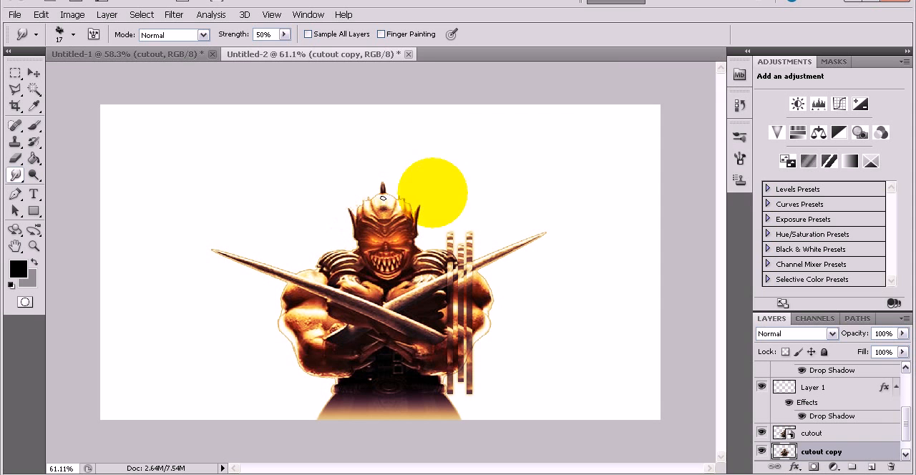
key(bracketright)
key(bracketright)
key(bracketright)
key(bracketright)
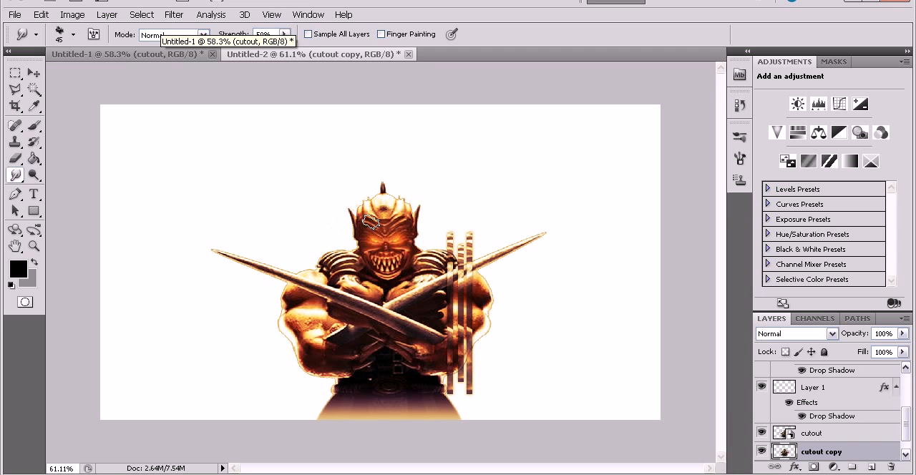
mouse_move(368, 218)
mouse_down()
mouse_move(357, 250)
mouse_move(296, 276)
mouse_move(292, 302)
mouse_move(288, 355)
mouse_move(325, 382)
mouse_move(332, 412)
mouse_up()
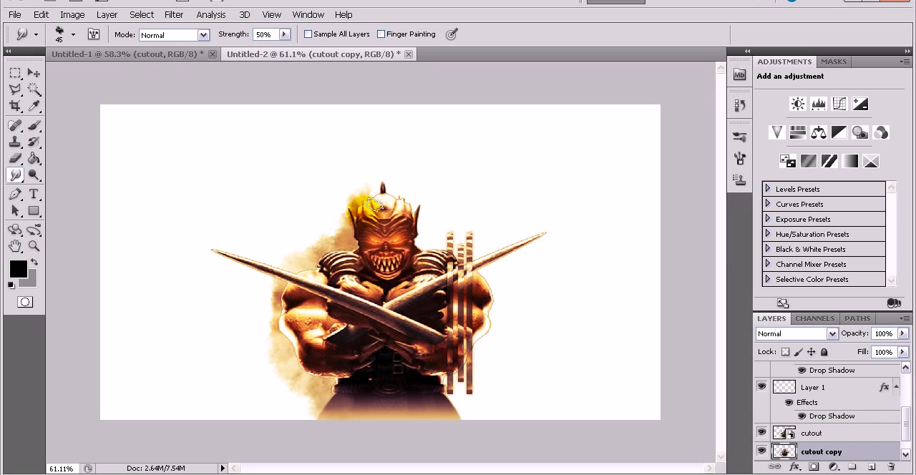
mouse_move(391, 203)
mouse_down()
mouse_move(424, 246)
mouse_move(467, 267)
mouse_move(480, 288)
mouse_move(477, 338)
mouse_move(442, 394)
mouse_move(461, 433)
mouse_up()
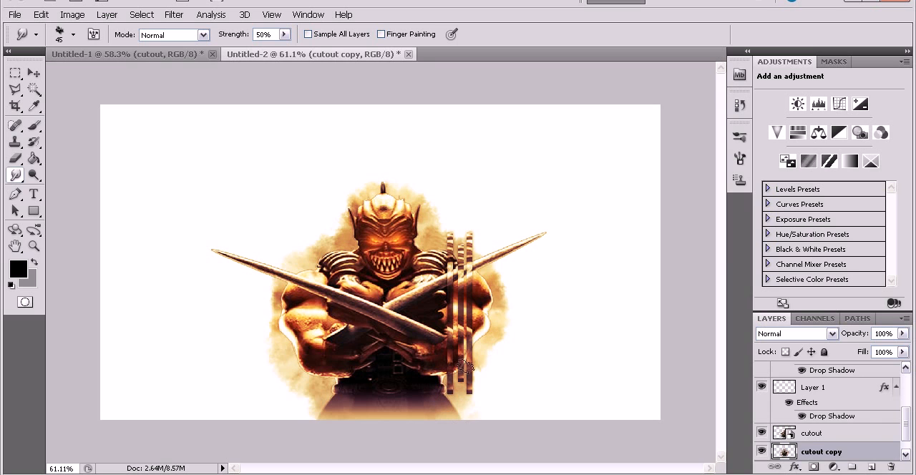
Duplicate the smudged layer beneath itself and apply a Radial Blur with amount 49, Zoom method and Good quality.
scroll(862, 429, down, 1)
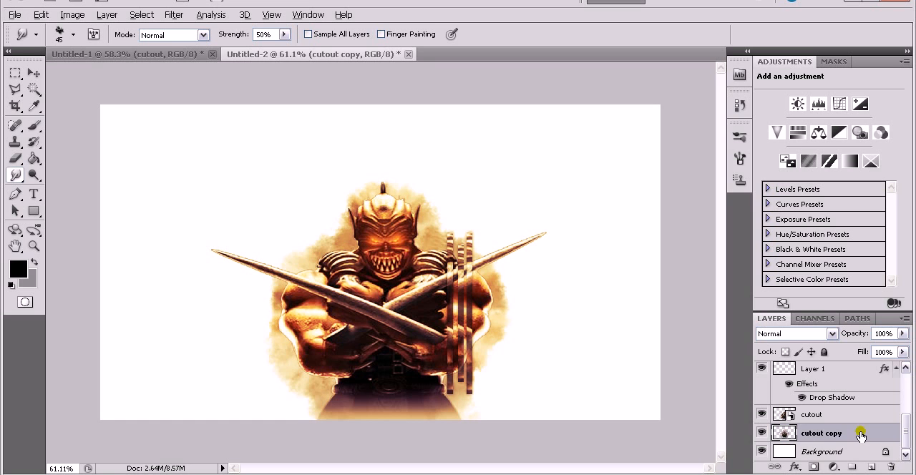
drag(861, 432, 860, 441)
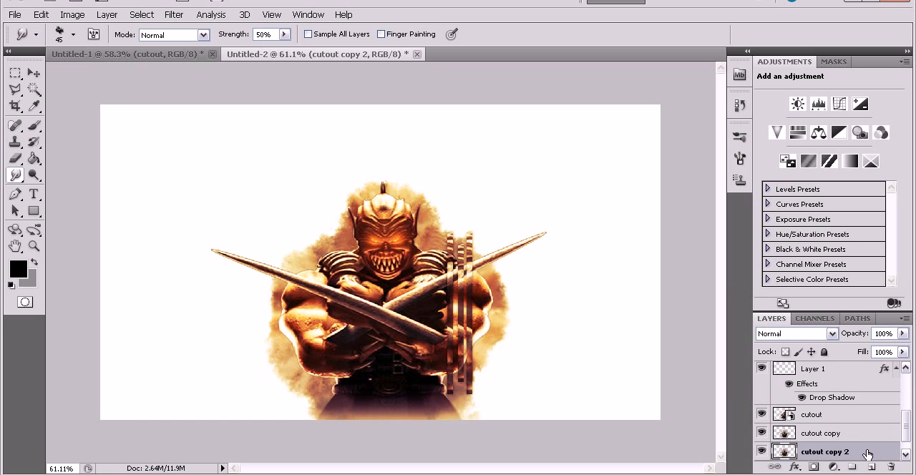
click(174, 14)
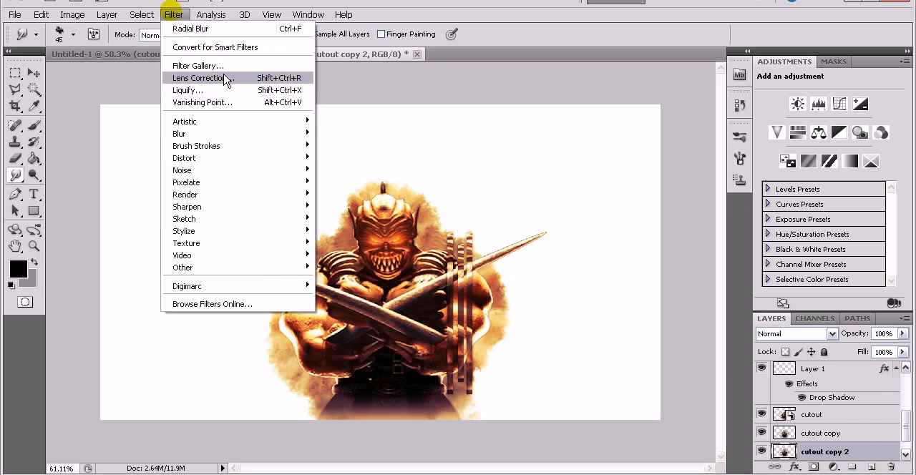
mouse_move(297, 134)
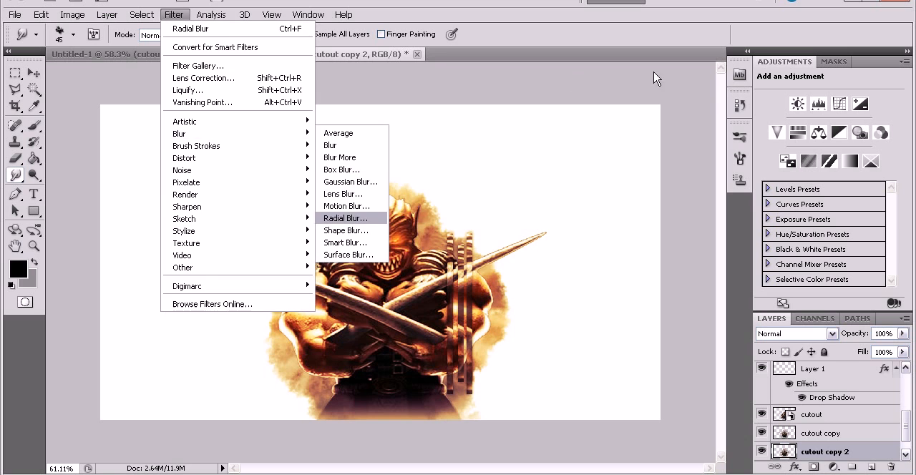
click(346, 218)
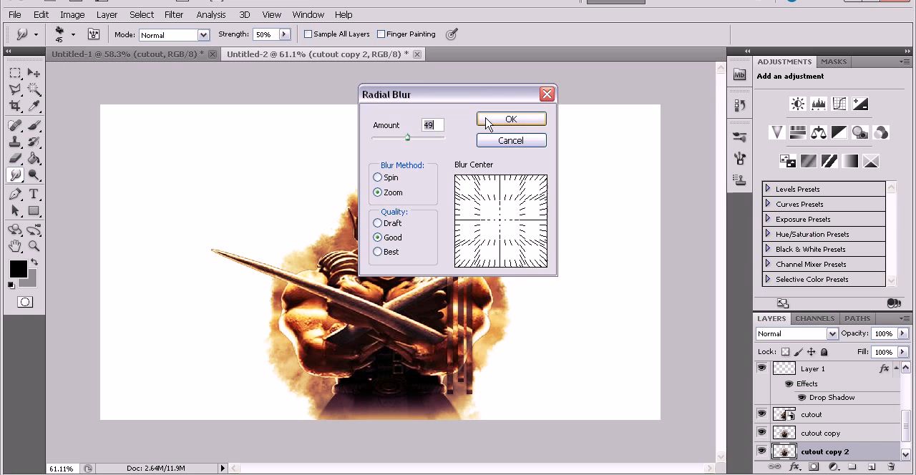
click(510, 119)
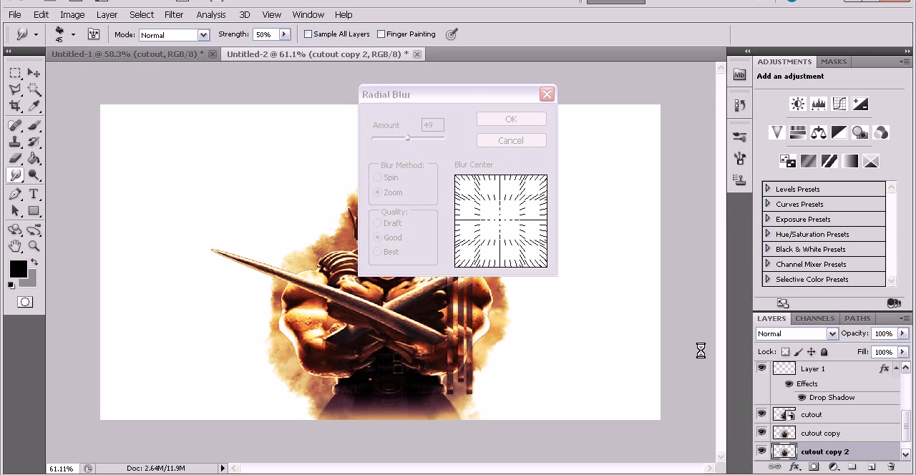
Scale the blurred copy proportionally from its center to 132.84% and set its opacity to 84%.
click(865, 456)
key(ctrl+t)
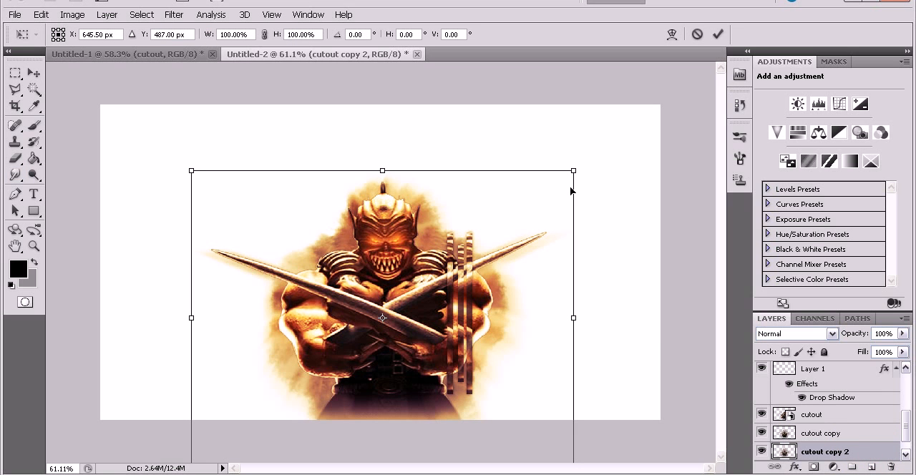
drag(576, 168, 640, 123)
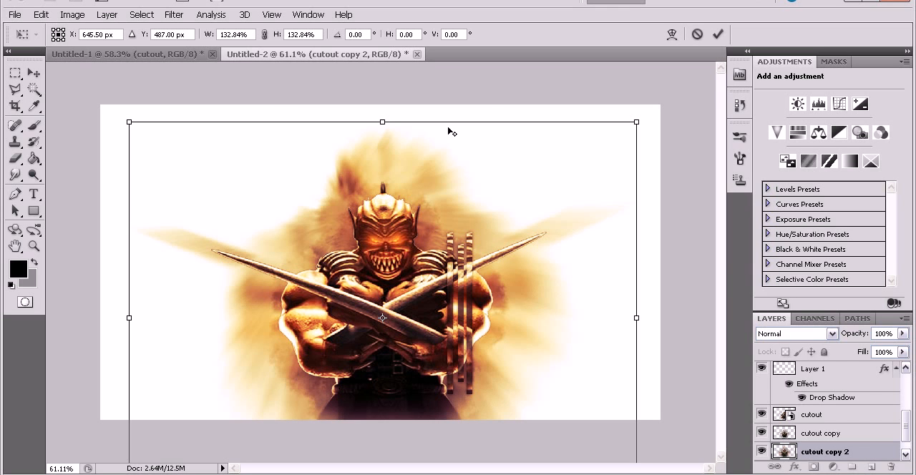
key(r)
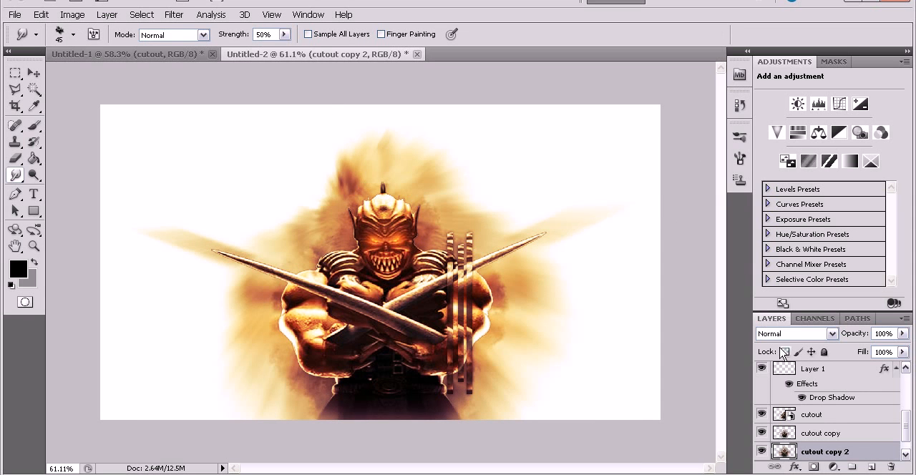
click(907, 334)
drag(893, 347, 892, 349)
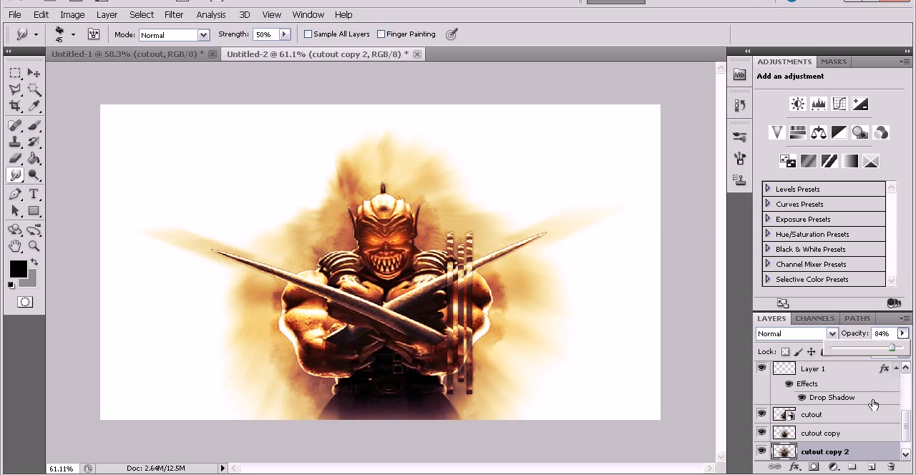
Select the topmost strip layer, Layer 1 copy 2, and set the foreground color to white sampled from the canvas.
drag(907, 423, 872, 366)
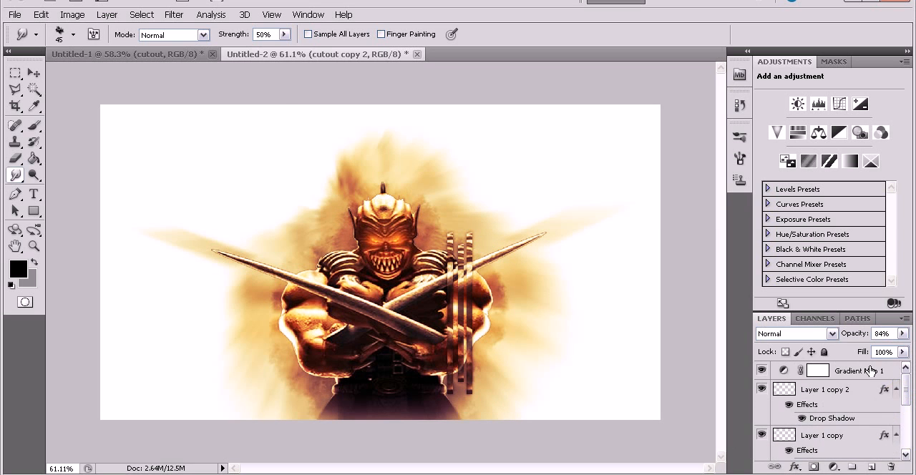
click(870, 371)
click(859, 387)
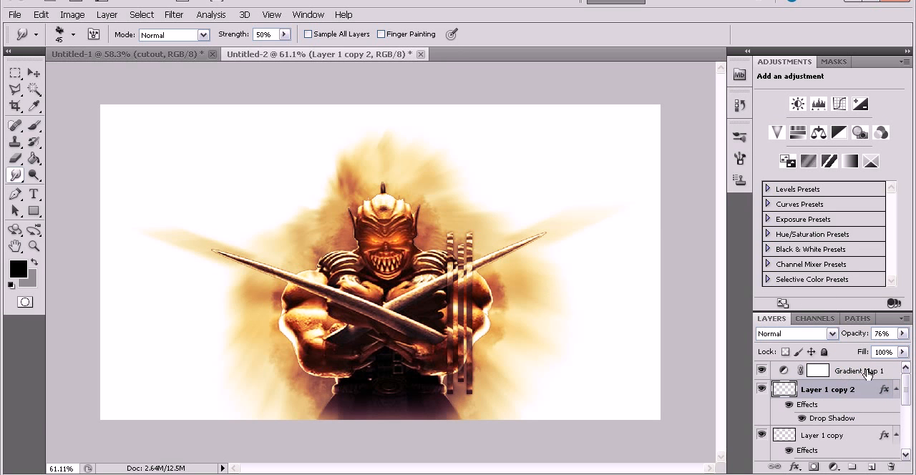
click(868, 394)
click(19, 270)
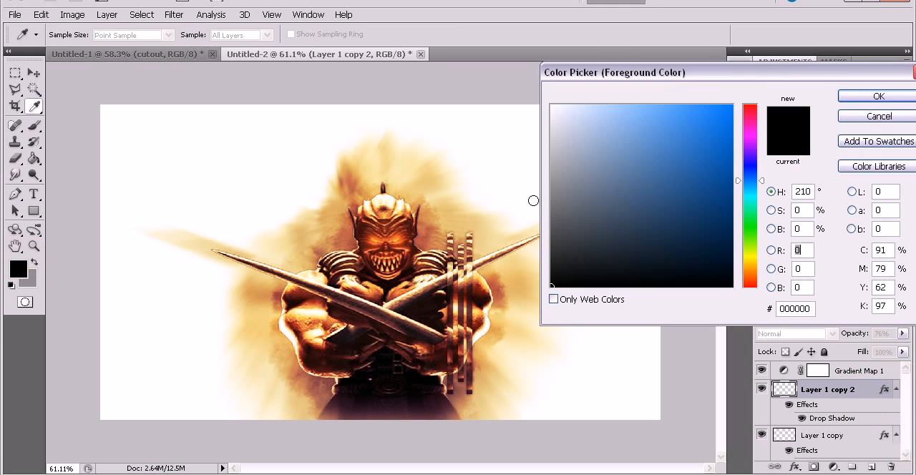
click(151, 147)
click(845, 95)
key(r)
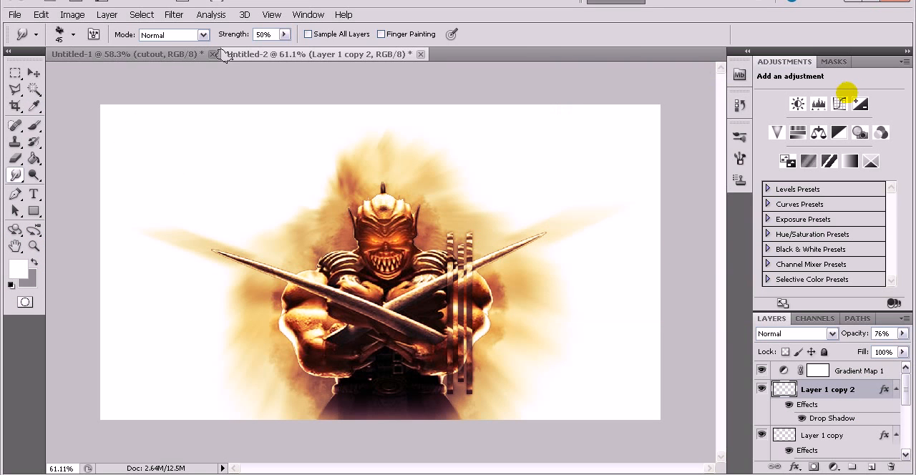
Draw a white rectangle shape slightly larger than the canvas, covering the whole artwork.
click(33, 211)
drag(92, 95, 674, 427)
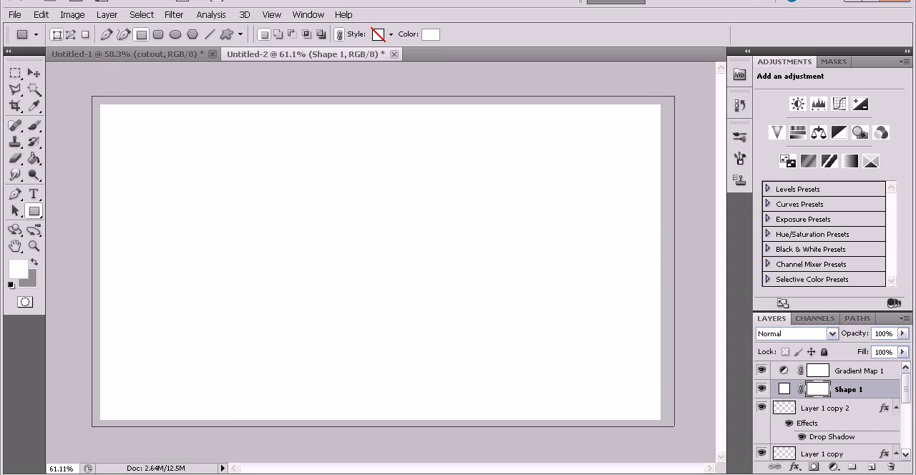
click(34, 73)
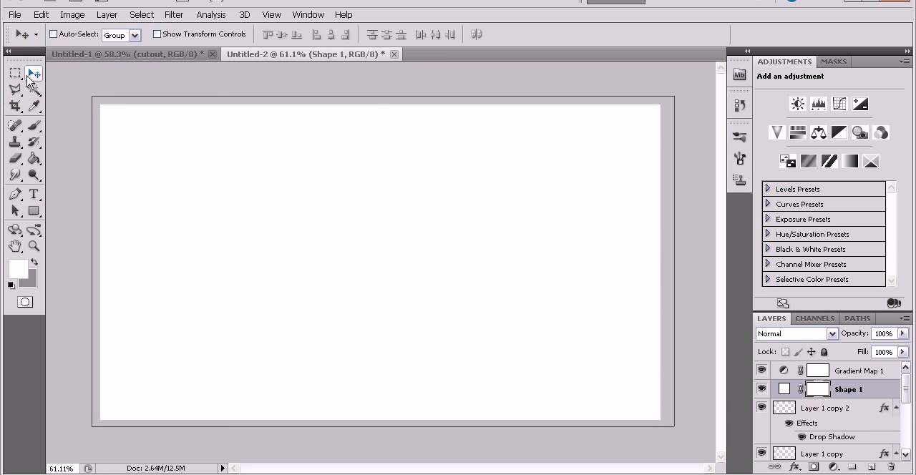
Choose the Eraser tool with the 197 px text-pattern brush tip.
click(12, 161)
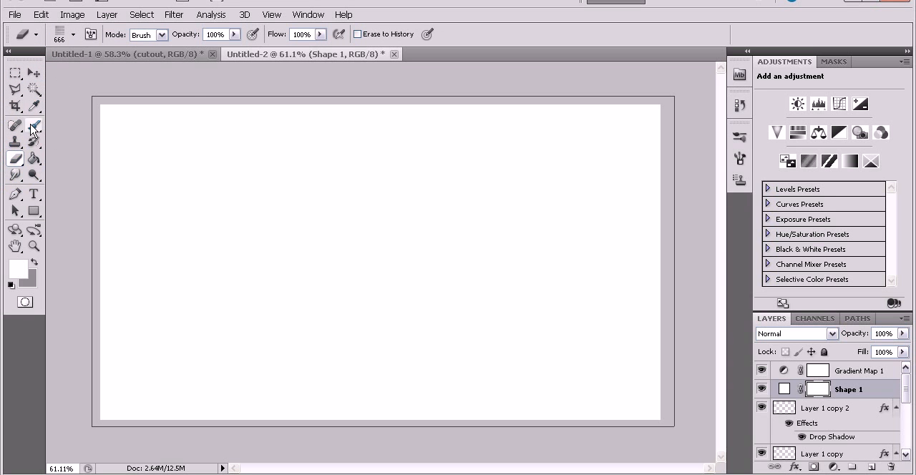
click(73, 34)
scroll(125, 173, down, 5)
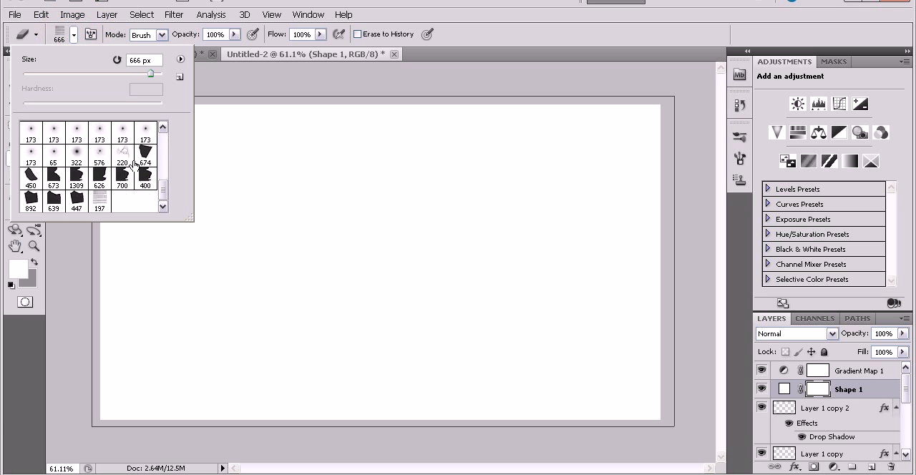
click(106, 203)
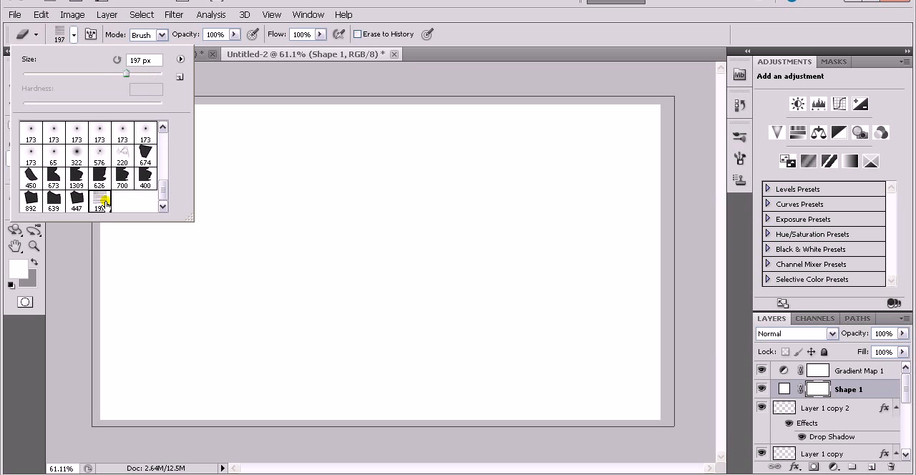
click(74, 35)
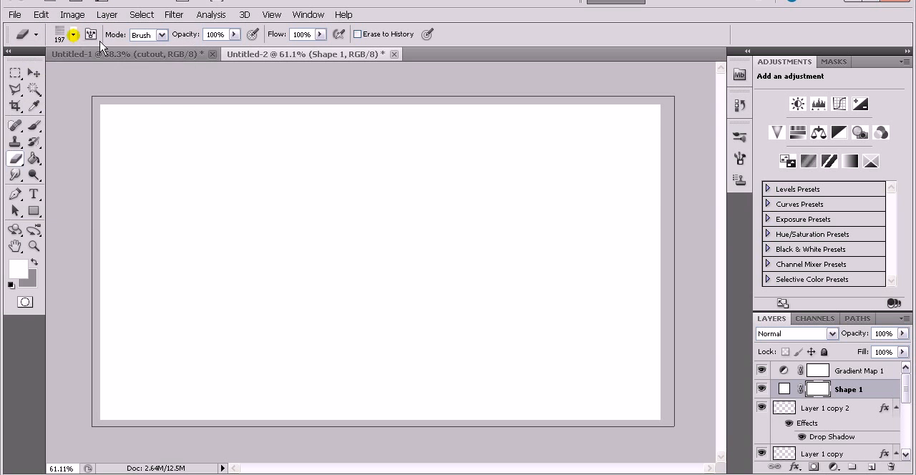
Rasterize the white rectangle and erase it over the warrior with the text-pattern brush enlarged to 600 px.
click(282, 229)
click(425, 194)
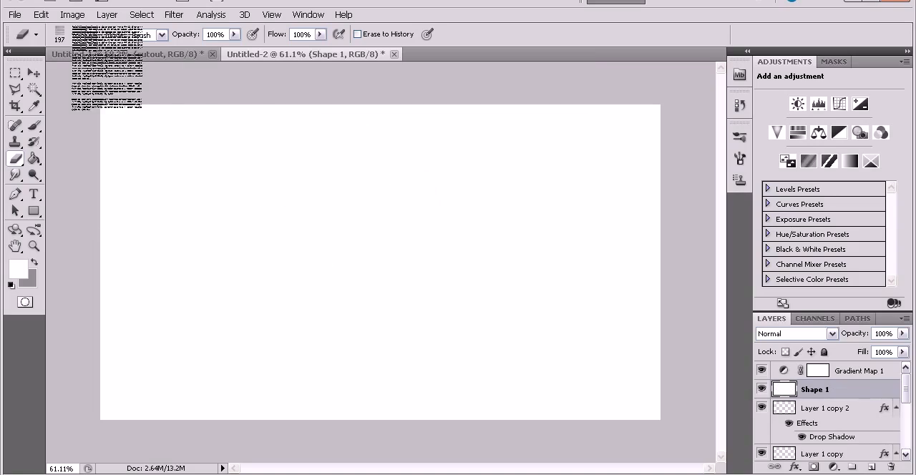
key(bracketright)
key(bracketright)
key(bracketright)
key(bracketright)
key(bracketright)
key(bracketright)
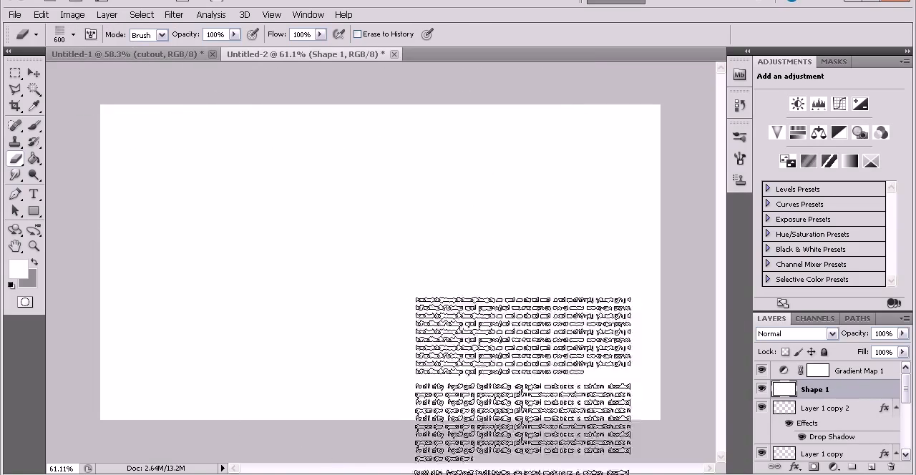
mouse_move(376, 265)
mouse_down()
mouse_move(497, 336)
mouse_move(323, 357)
mouse_move(563, 448)
mouse_move(487, 345)
mouse_move(244, 245)
mouse_move(384, 265)
mouse_move(286, 315)
mouse_move(481, 356)
mouse_move(322, 386)
mouse_move(491, 438)
mouse_move(393, 358)
mouse_move(293, 312)
mouse_move(204, 224)
mouse_move(307, 205)
mouse_move(439, 205)
mouse_move(609, 404)
mouse_move(558, 370)
mouse_move(296, 436)
mouse_move(320, 391)
mouse_move(312, 369)
mouse_up()
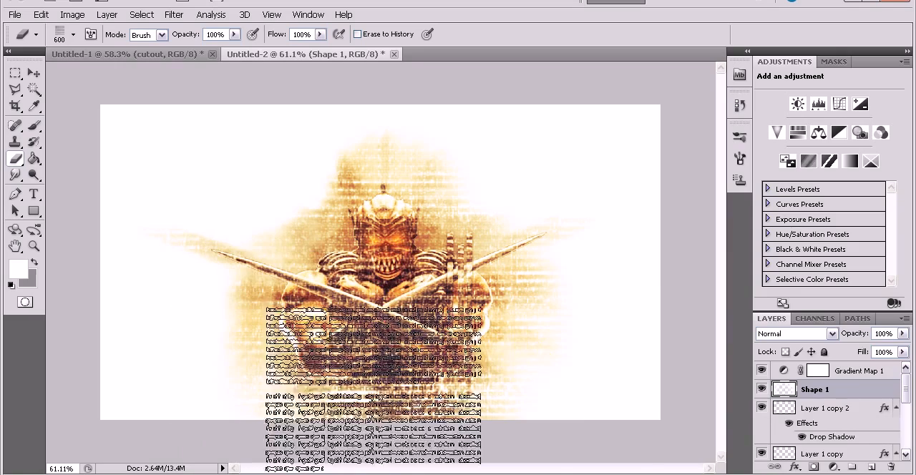